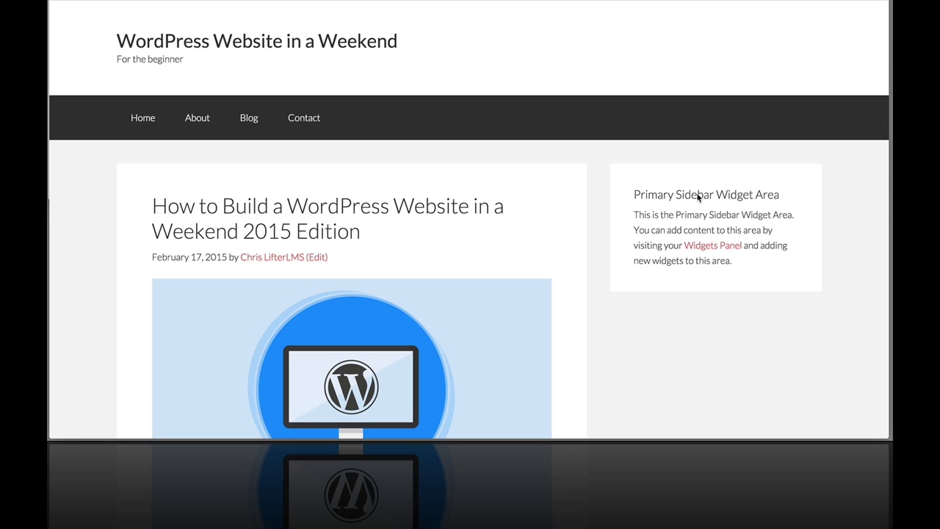
# Open the first Introduction lesson, 'Welcome to the WordPress Website in a Weekend Method', from the syllabus
pyautogui.scroll(-2, 622, 354)
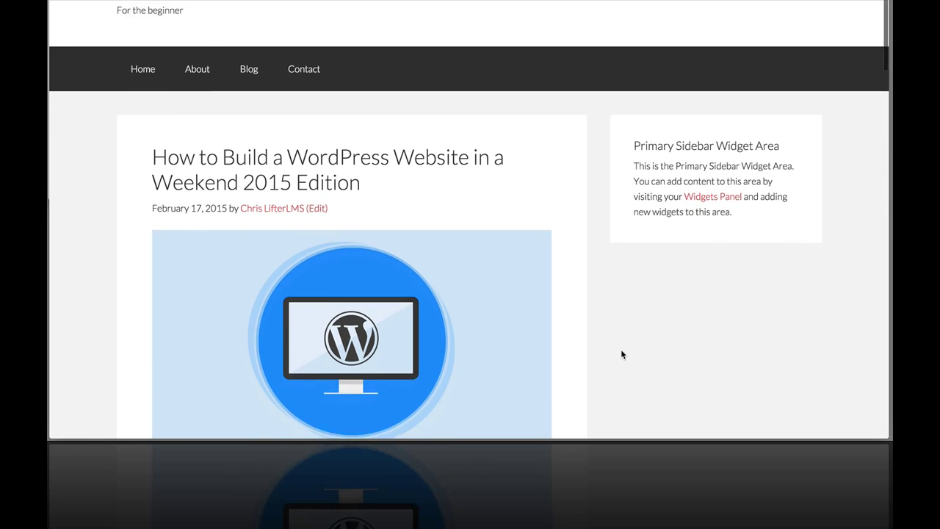
pyautogui.scroll(2, 401, 122)
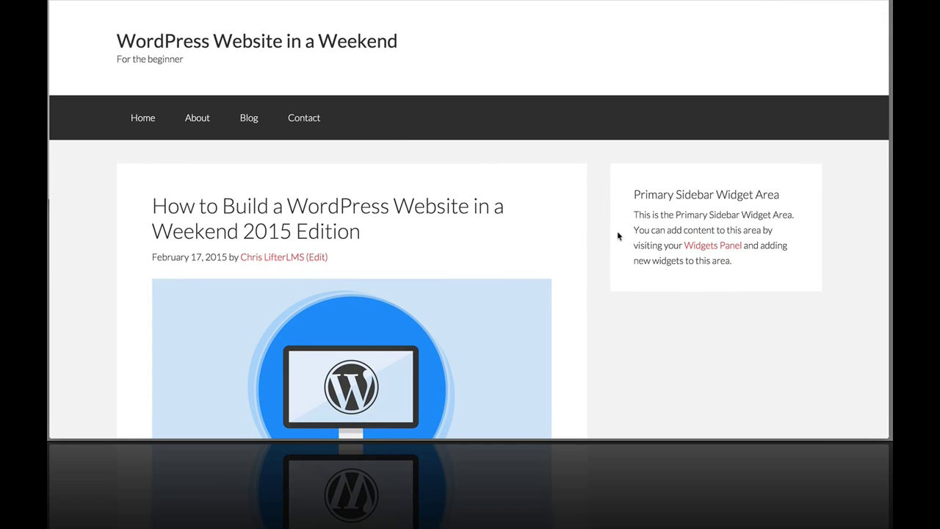
pyautogui.scroll(-12, 689, 282)
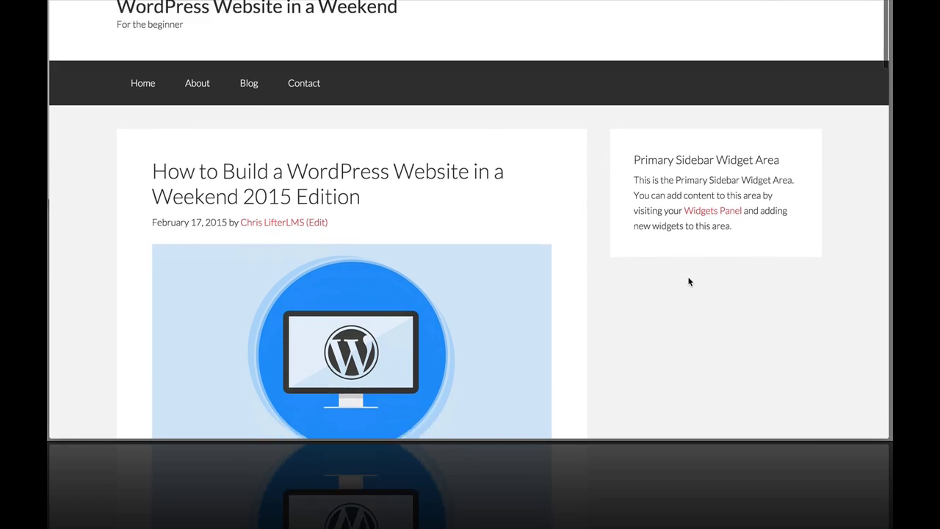
pyautogui.scroll(12, 539, 216)
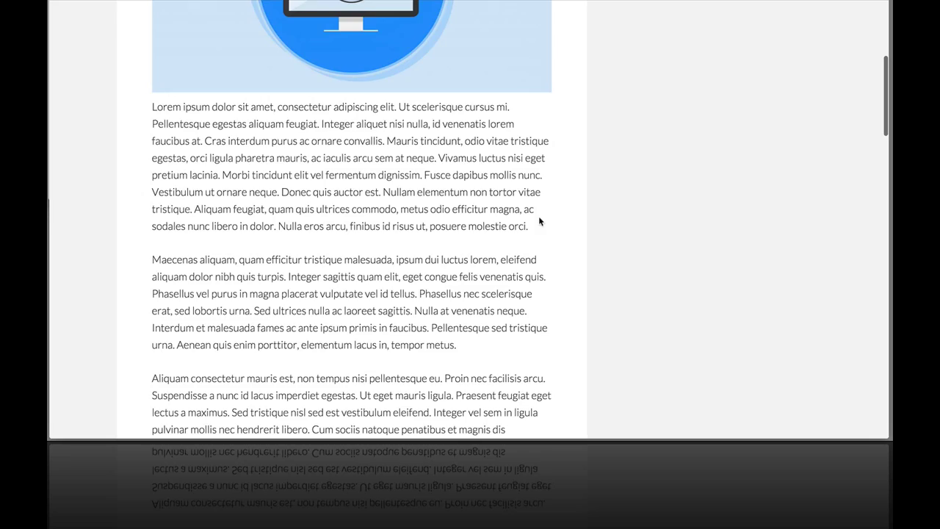
pyautogui.scroll(-5, 492, 266)
pyautogui.scroll(-10, 493, 267)
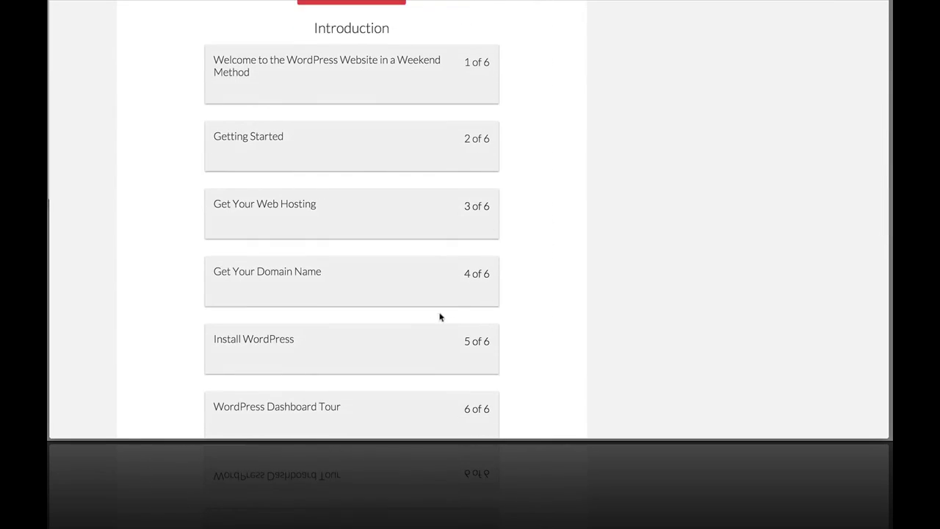
pyautogui.scroll(-9, 457, 307)
pyautogui.scroll(-3, 456, 307)
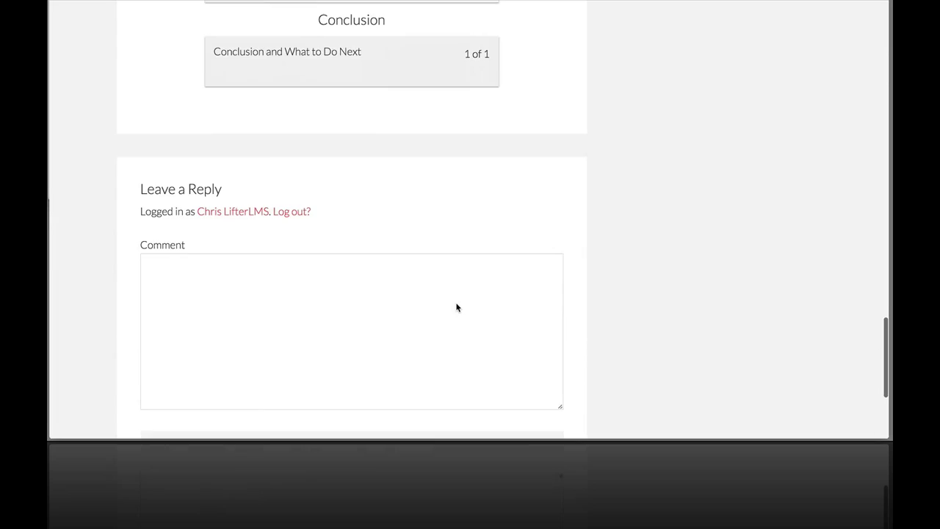
pyautogui.scroll(20, 456, 307)
pyautogui.scroll(-7, 456, 307)
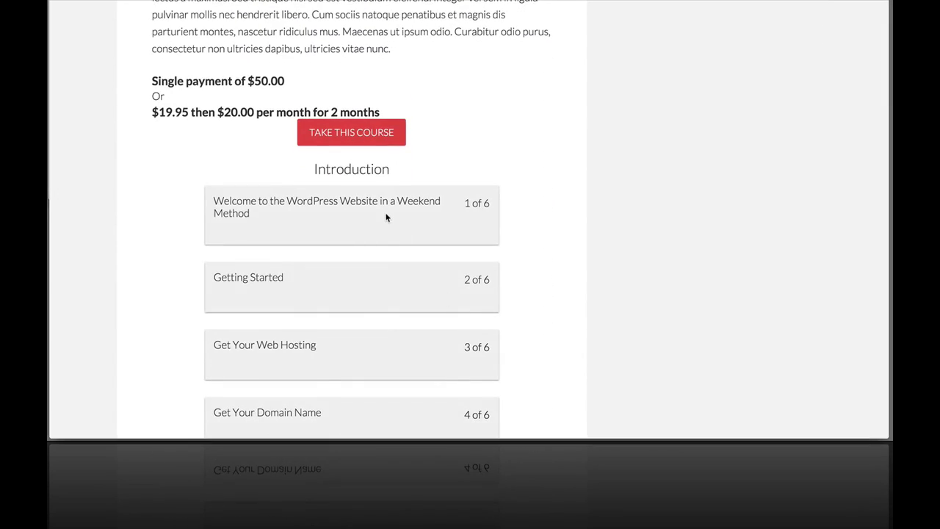
pyautogui.click(377, 210)
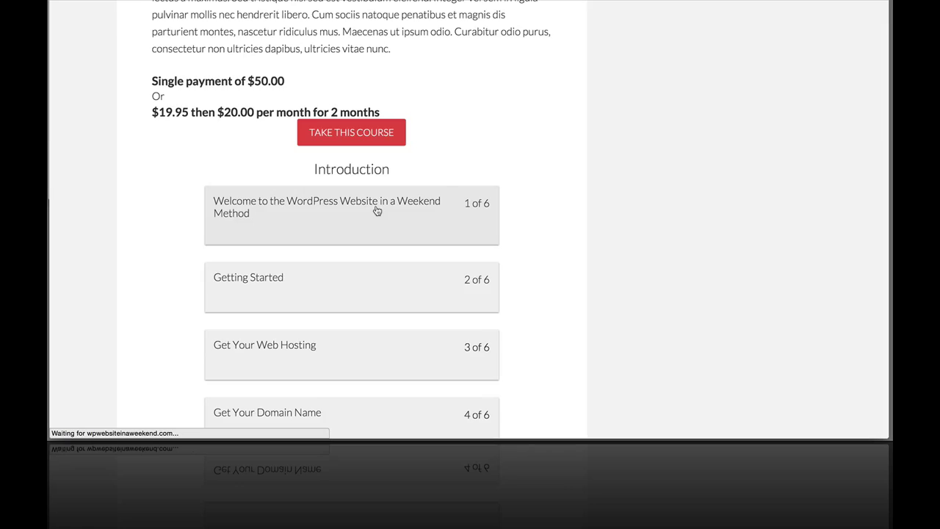
# Scroll through the lesson page to review its content and sidebar
pyautogui.scroll(-2, 662, 269)
pyautogui.scroll(-4, 662, 269)
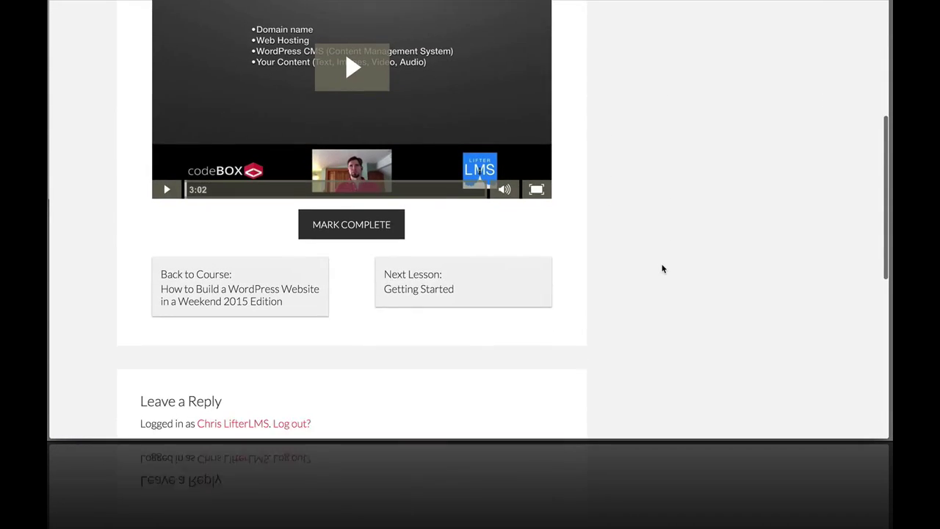
pyautogui.scroll(3, 662, 269)
pyautogui.scroll(-1, 662, 269)
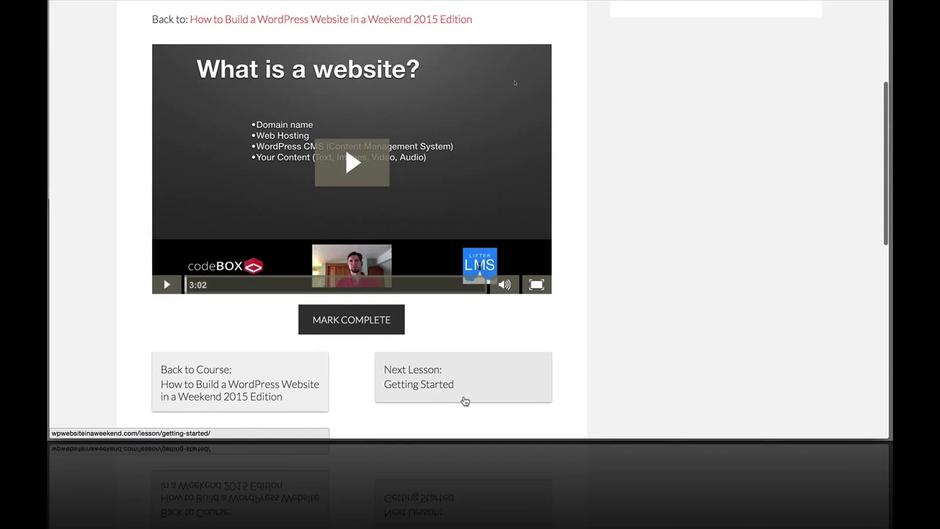
pyautogui.scroll(5, 553, 247)
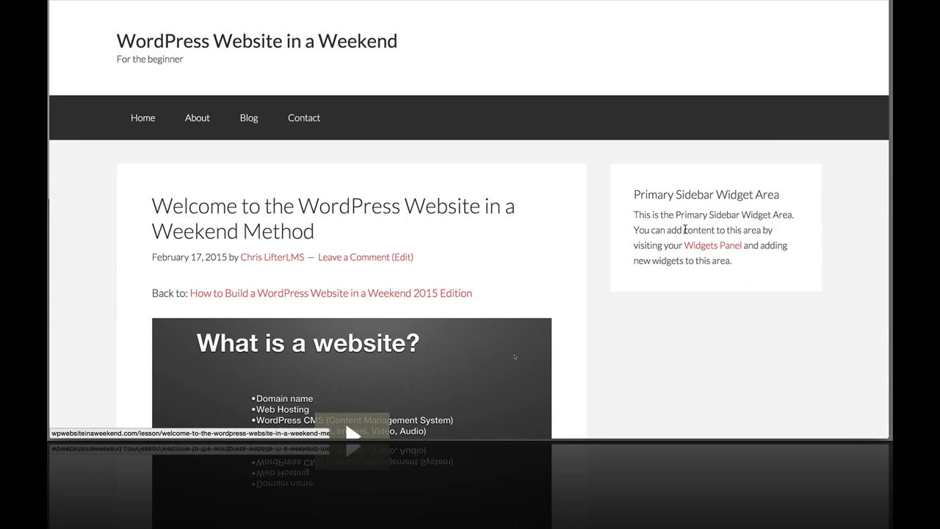
pyautogui.moveTo(200, 2)
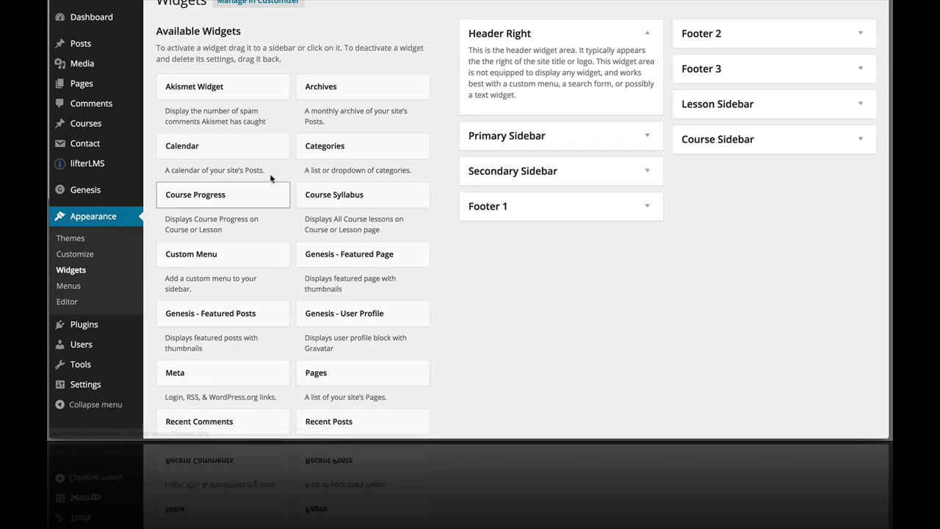
# Go to the Widgets page and inspect the Lesson Sidebar and Course Sidebar areas
pyautogui.click(83, 271)
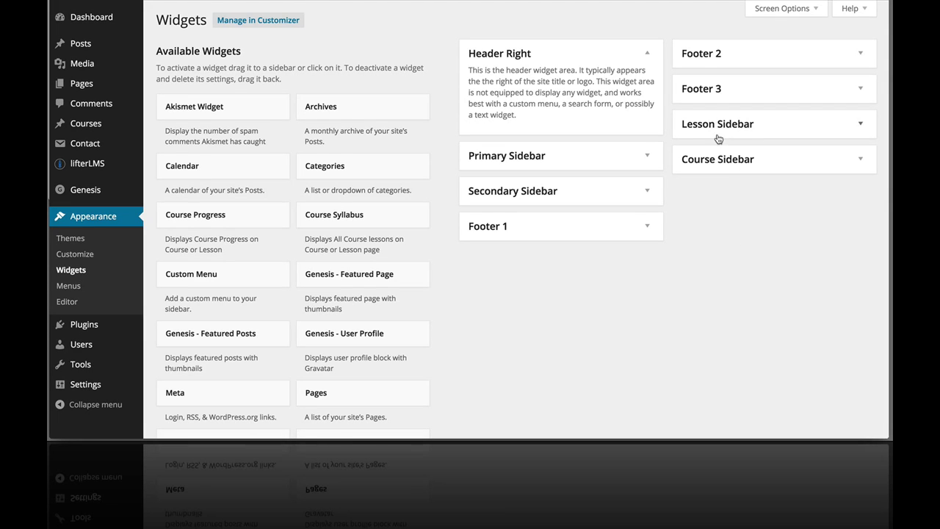
pyautogui.click(847, 132)
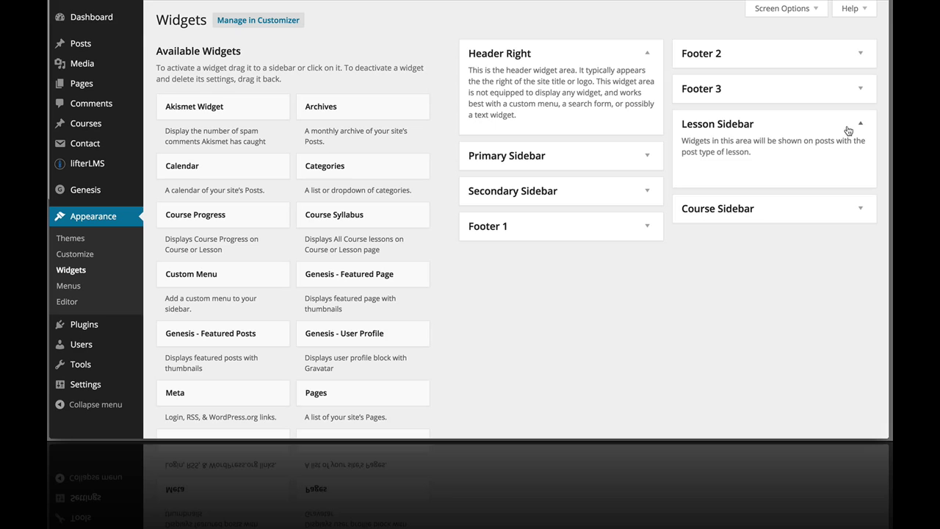
pyautogui.click(848, 131)
pyautogui.click(849, 162)
pyautogui.click(850, 163)
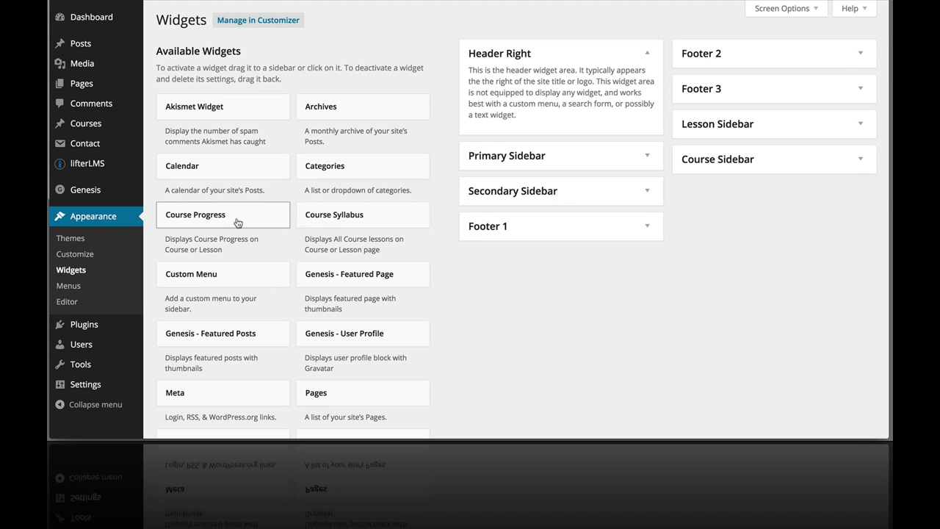
# Drag Course Progress and Course Syllabus from Available Widgets into the Course Sidebar, then the Lesson Sidebar
pyautogui.moveTo(238, 223)
pyautogui.mouseDown()
pyautogui.moveTo(380, 203)
pyautogui.moveTo(238, 227)
pyautogui.mouseUp()
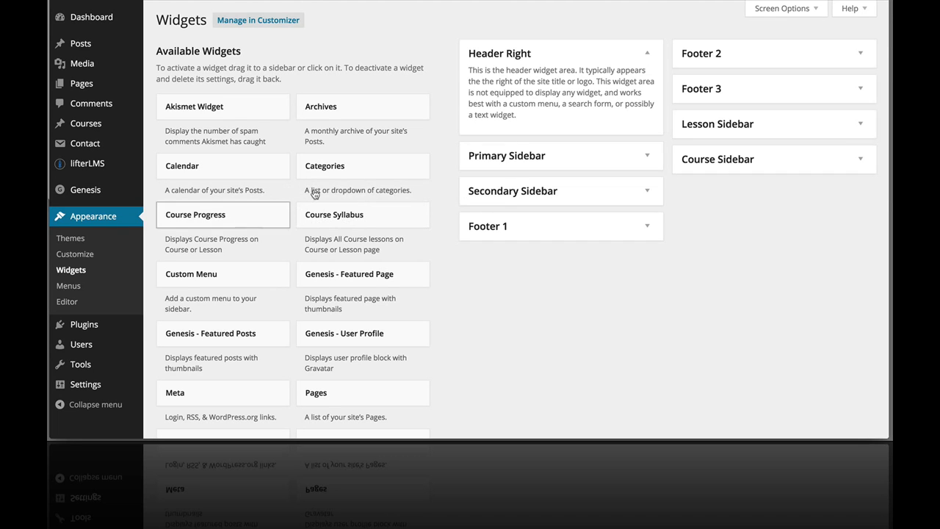
pyautogui.click(856, 166)
pyautogui.click(861, 131)
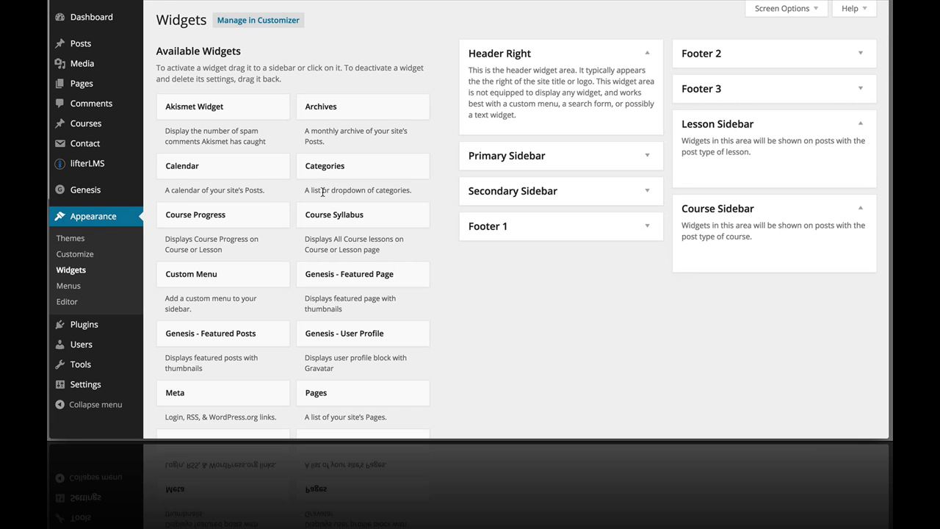
pyautogui.moveTo(199, 222); pyautogui.dragTo(762, 248)
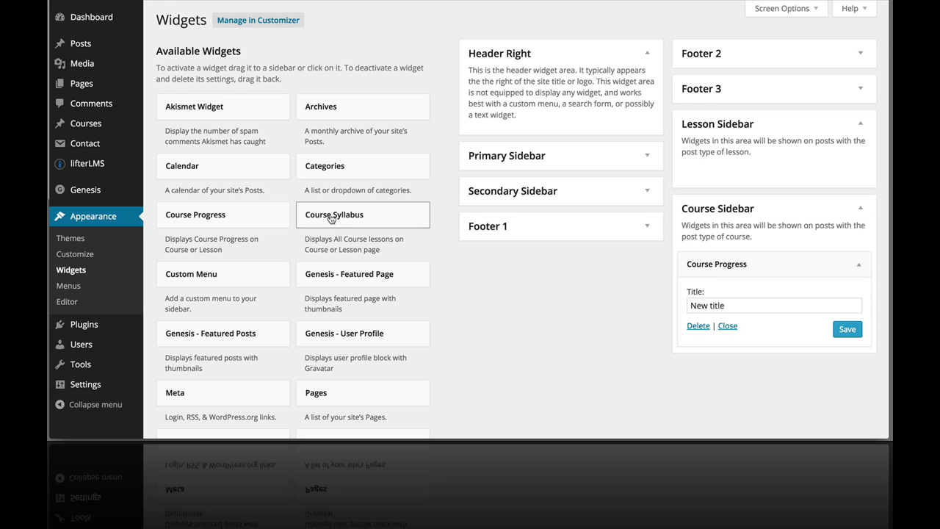
pyautogui.moveTo(335, 214); pyautogui.dragTo(730, 357)
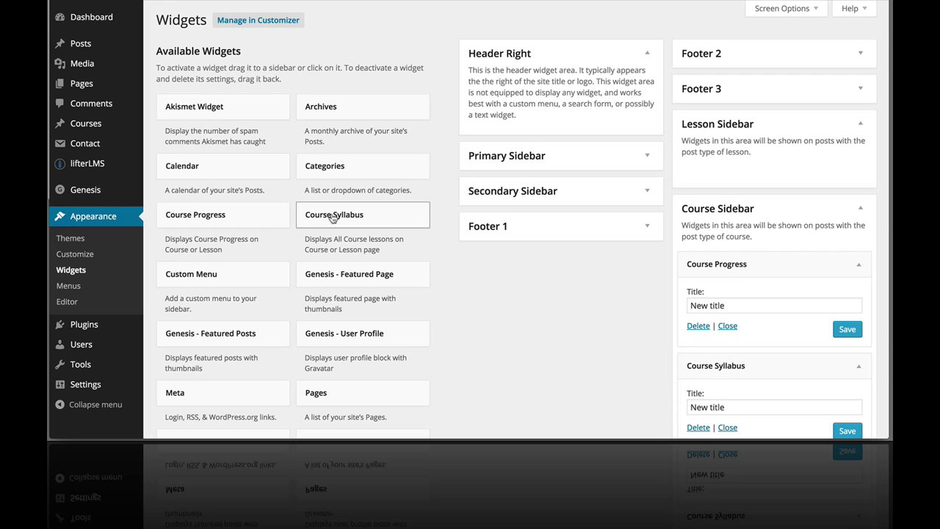
pyautogui.moveTo(220, 218); pyautogui.dragTo(781, 170)
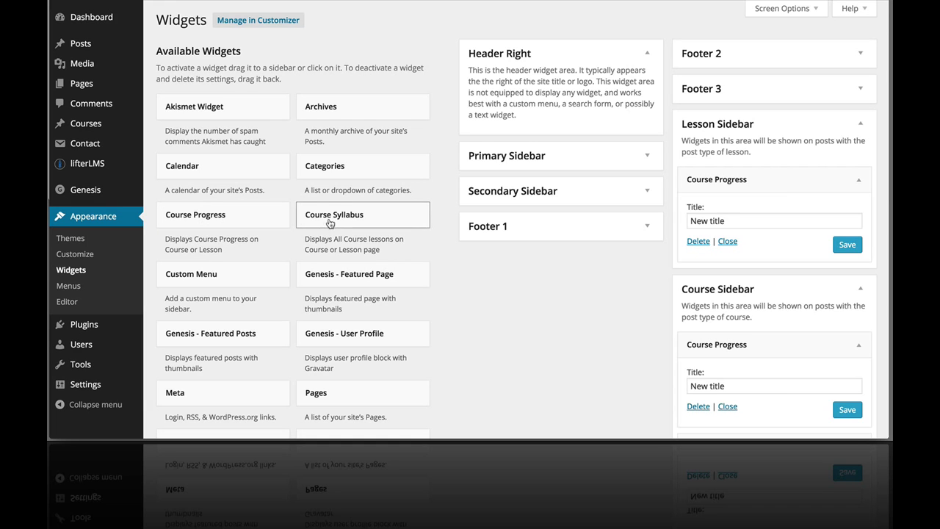
pyautogui.moveTo(334, 220); pyautogui.dragTo(757, 279)
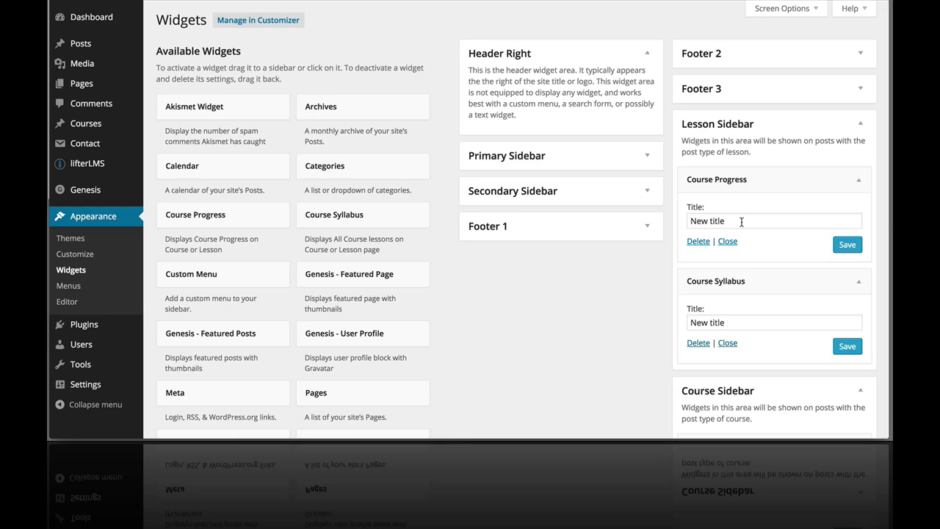
# Title the Course Progress widgets in the Lesson and Course sidebars "Course Progress"
pyautogui.scroll(-1, 742, 221)
pyautogui.moveTo(736, 196); pyautogui.dragTo(682, 194)
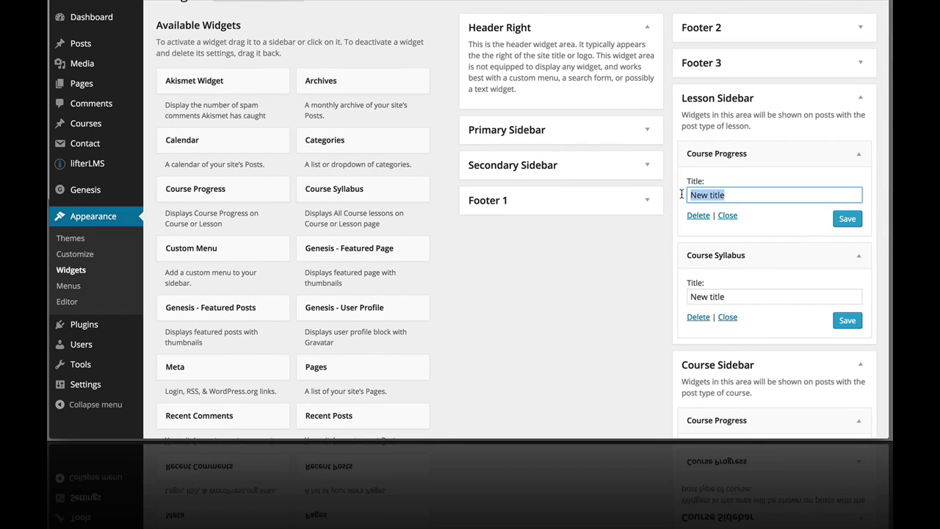
pyautogui.write('Course Progress')
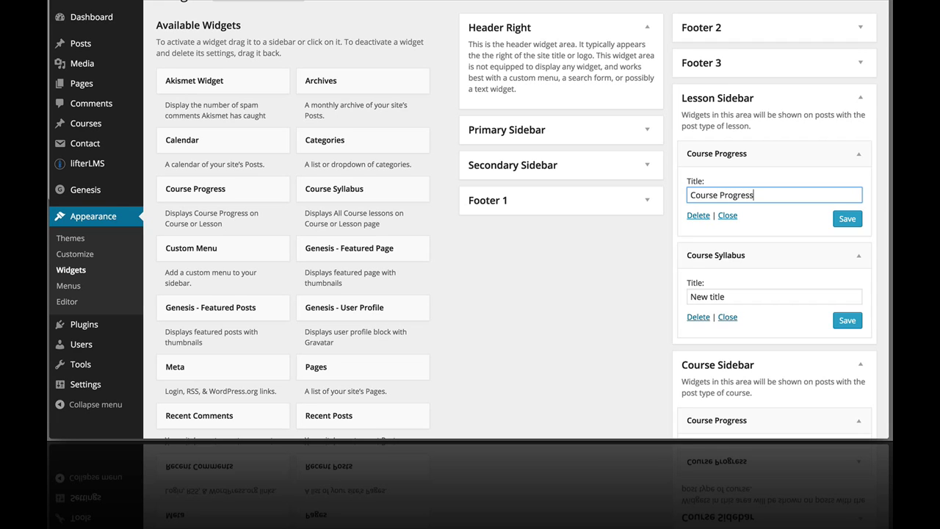
pyautogui.press('super+a')
pyautogui.press('super+c')
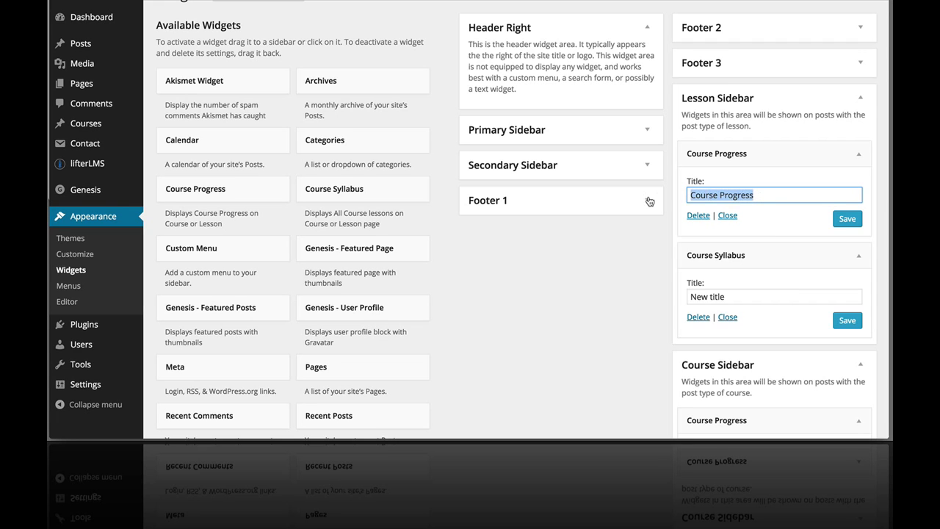
pyautogui.scroll(-3, 769, 331)
pyautogui.click(769, 330)
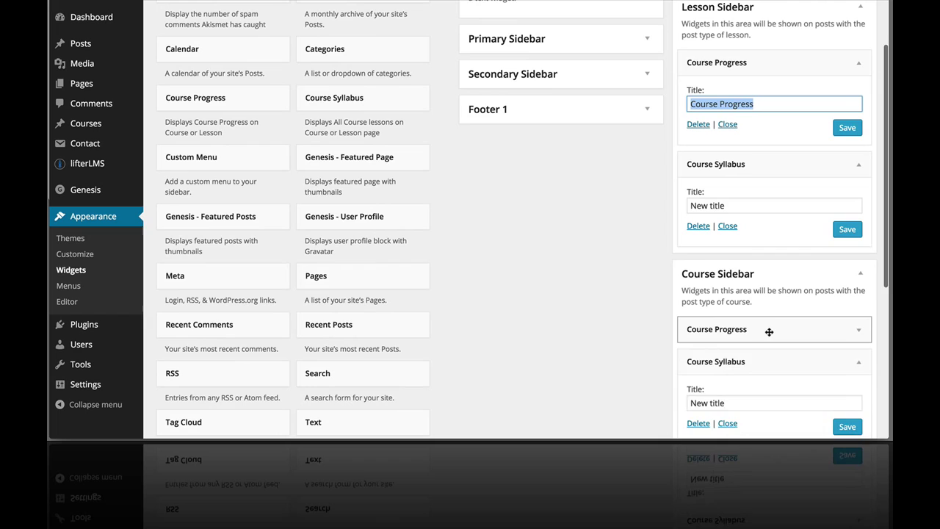
pyautogui.click(768, 330)
pyautogui.click(798, 372)
pyautogui.press('super+a')
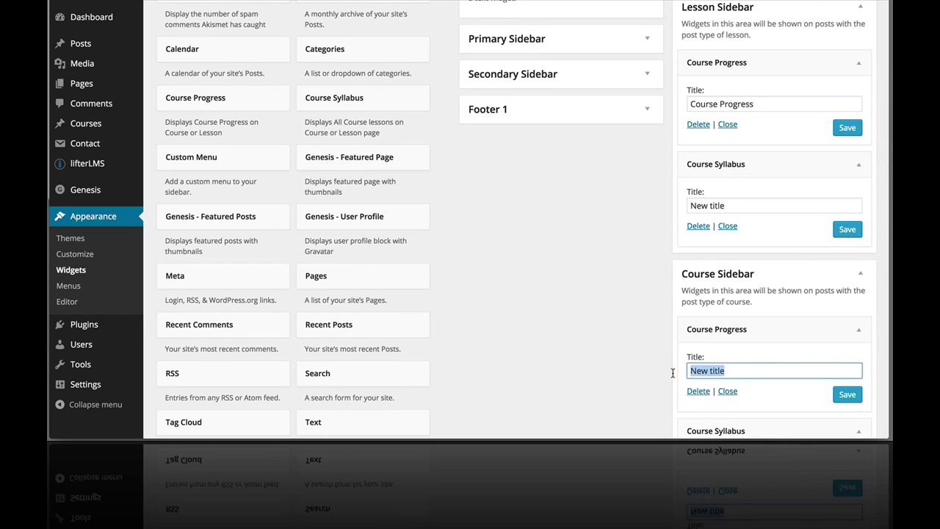
pyautogui.press('super+v')
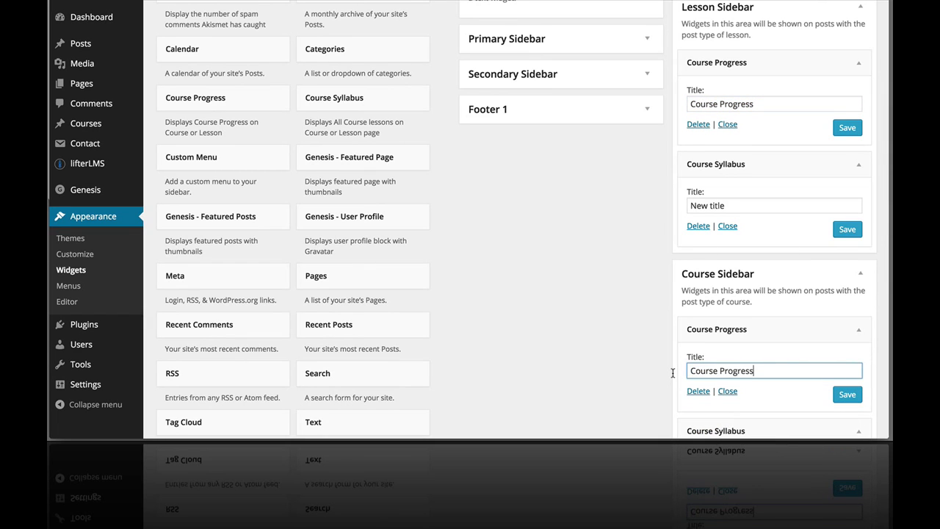
# Title the Course Syllabus widgets in both sidebars "Lessons"
pyautogui.click(734, 204)
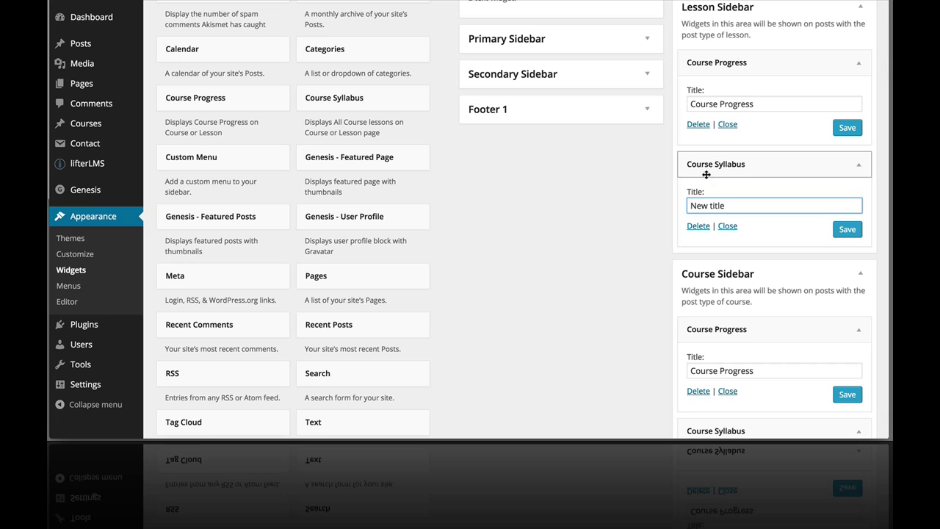
pyautogui.moveTo(735, 202); pyautogui.dragTo(666, 208)
pyautogui.write('Lessons')
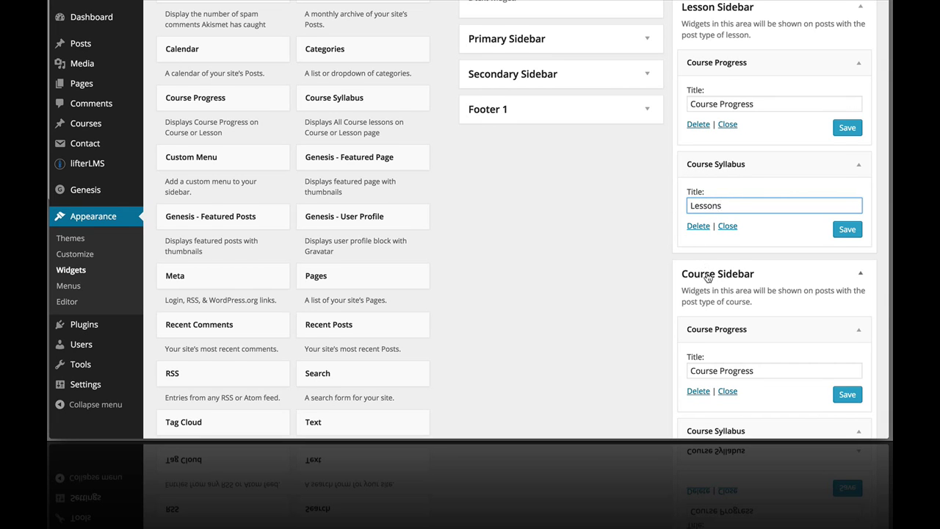
pyautogui.scroll(-3, 707, 275)
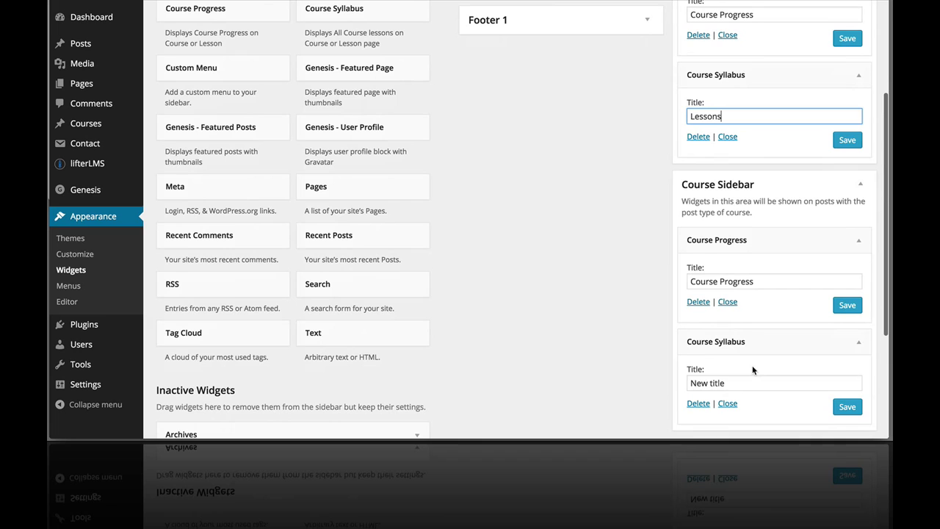
pyautogui.moveTo(736, 380); pyautogui.dragTo(675, 378)
pyautogui.write('Lessons')
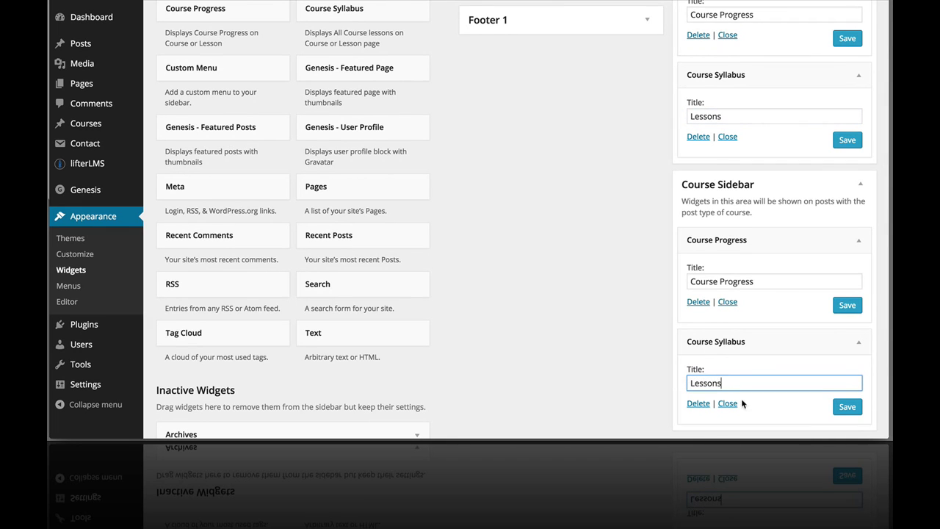
pyautogui.scroll(-2, 846, 407)
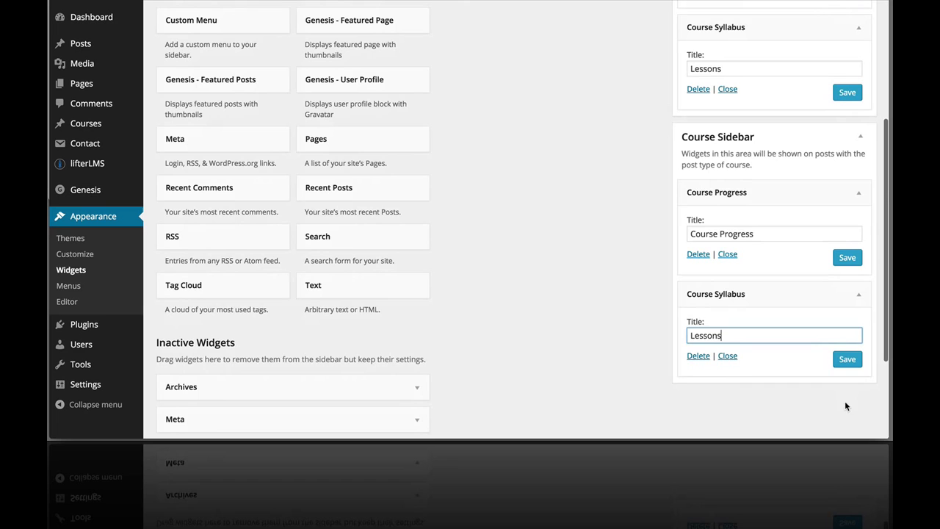
# Save all four renamed widgets in the Course and Lesson sidebars
pyautogui.click(848, 360)
pyautogui.click(848, 258)
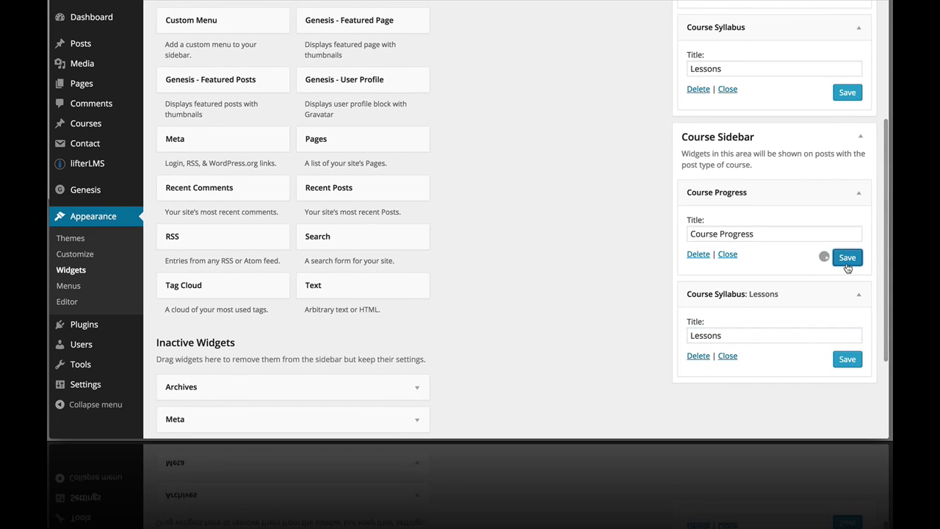
pyautogui.click(850, 94)
pyautogui.scroll(3, 849, 93)
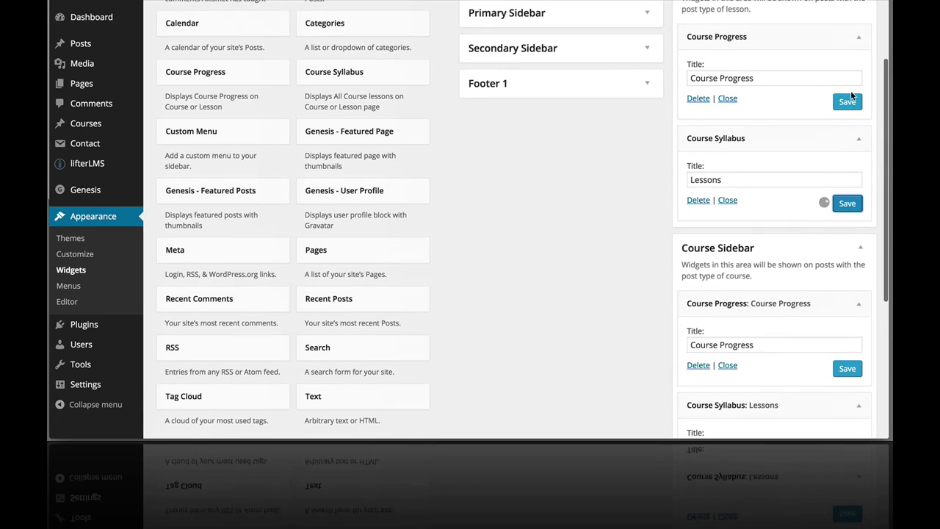
pyautogui.click(848, 105)
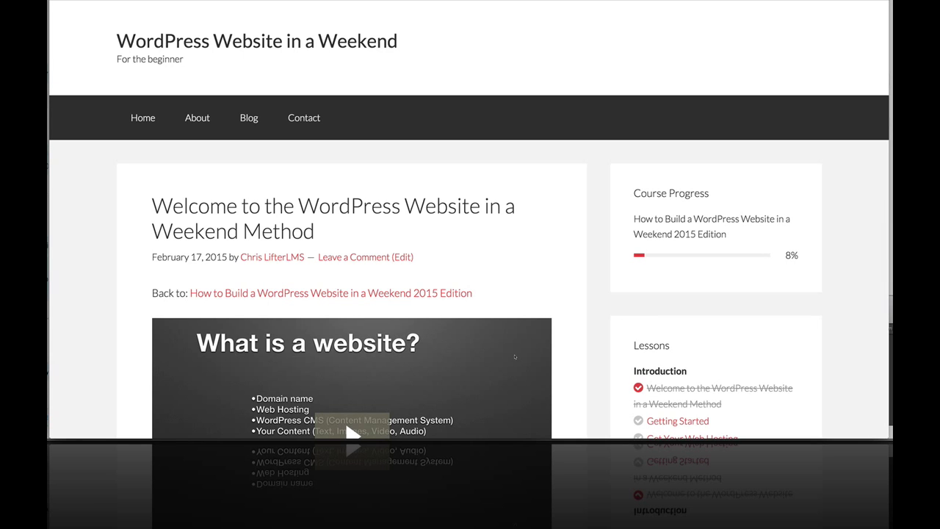
# Scroll the live lesson page to check the 8% Course Progress bar and Lessons syllabus
pyautogui.scroll(-2, 579, 153)
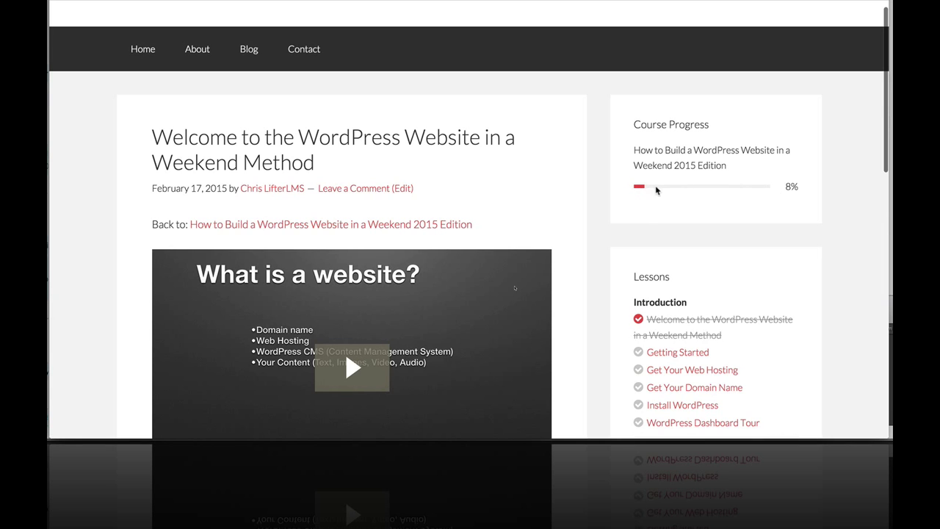
pyautogui.scroll(-3, 656, 185)
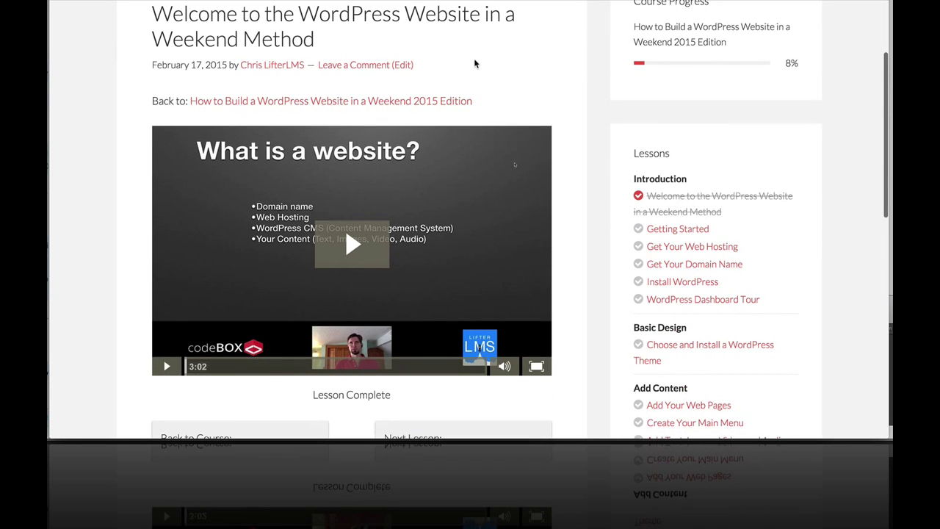
pyautogui.scroll(-3, 475, 64)
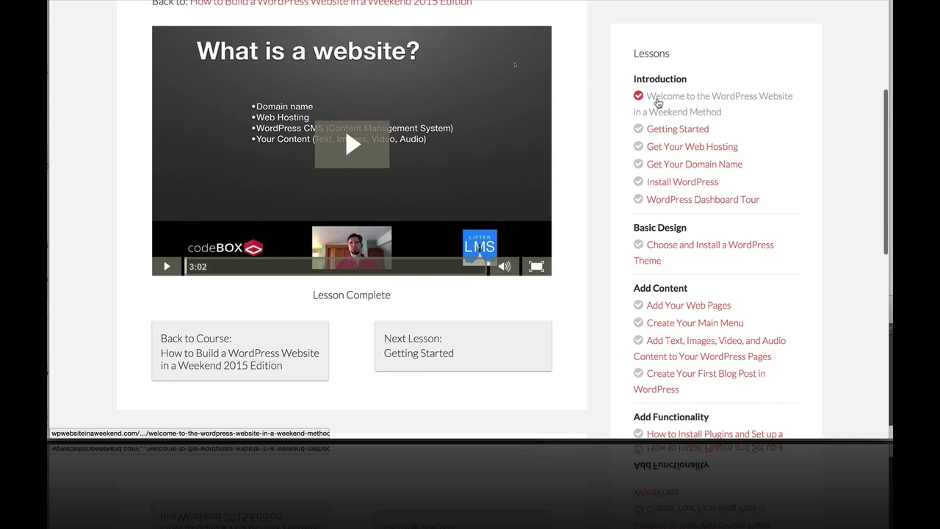
pyautogui.scroll(-1, 682, 189)
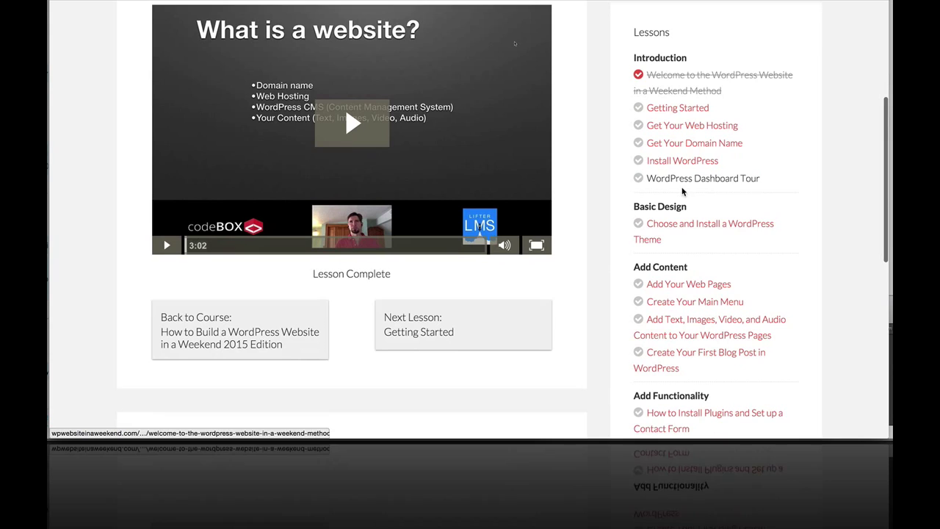
pyautogui.scroll(-7, 677, 177)
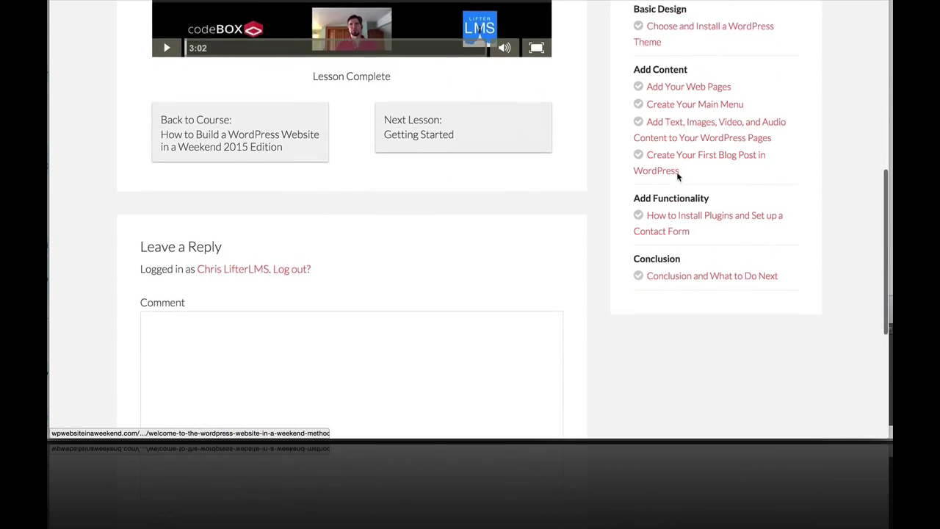
pyautogui.scroll(8, 678, 178)
pyautogui.scroll(4, 677, 177)
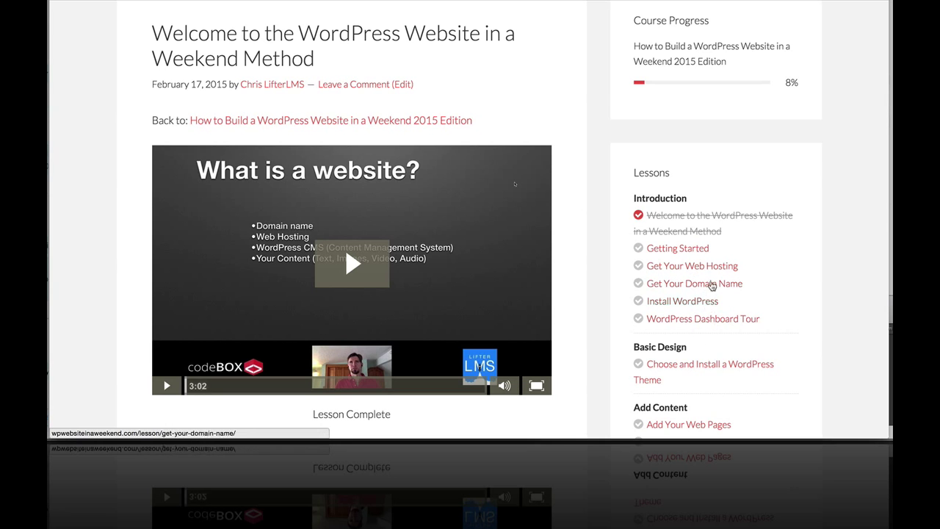
pyautogui.scroll(-3, 727, 325)
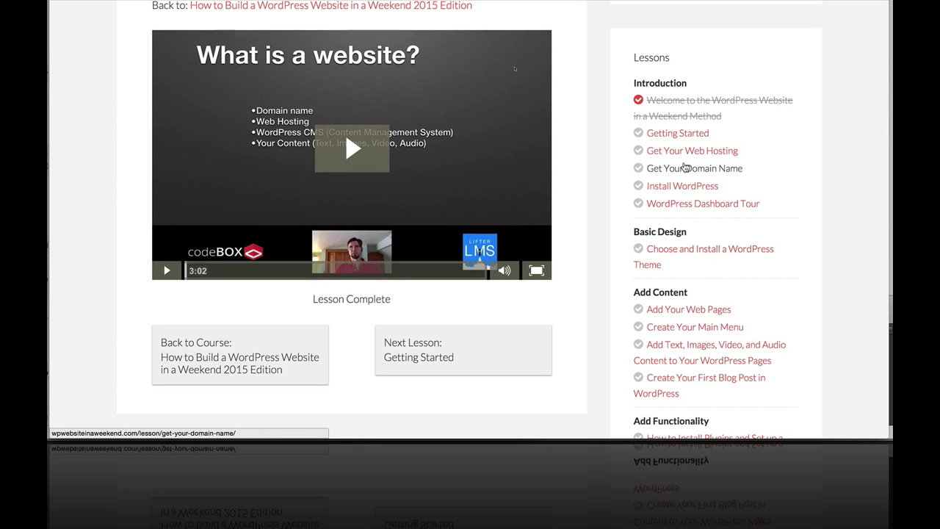
pyautogui.scroll(-5, 685, 167)
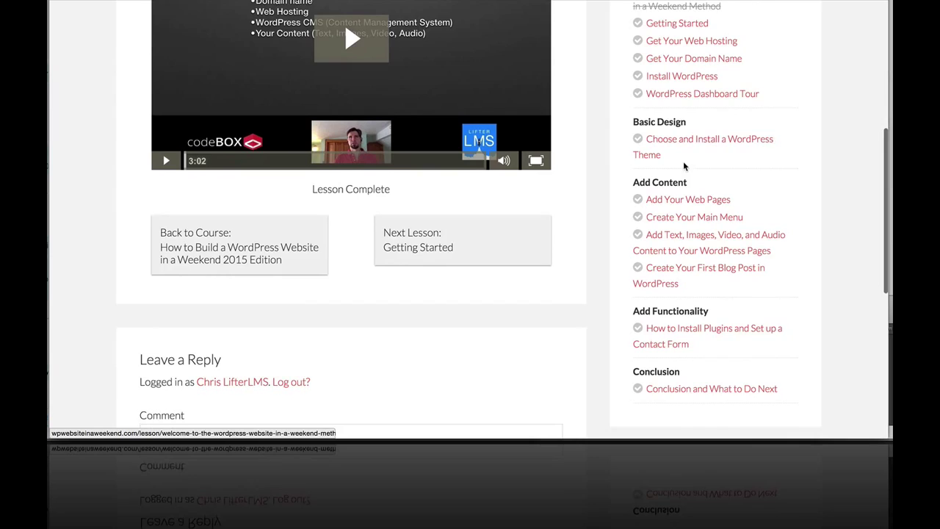
pyautogui.scroll(10, 685, 166)
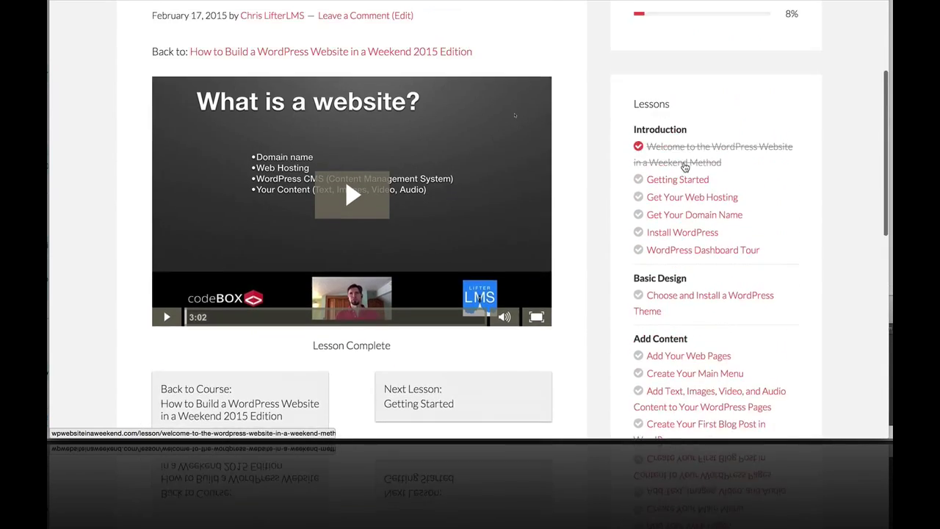
pyautogui.scroll(3, 683, 166)
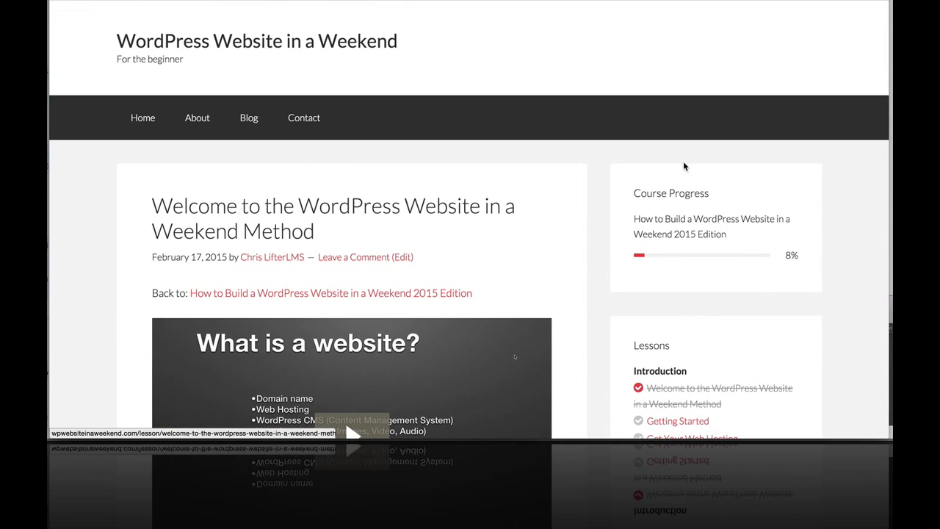